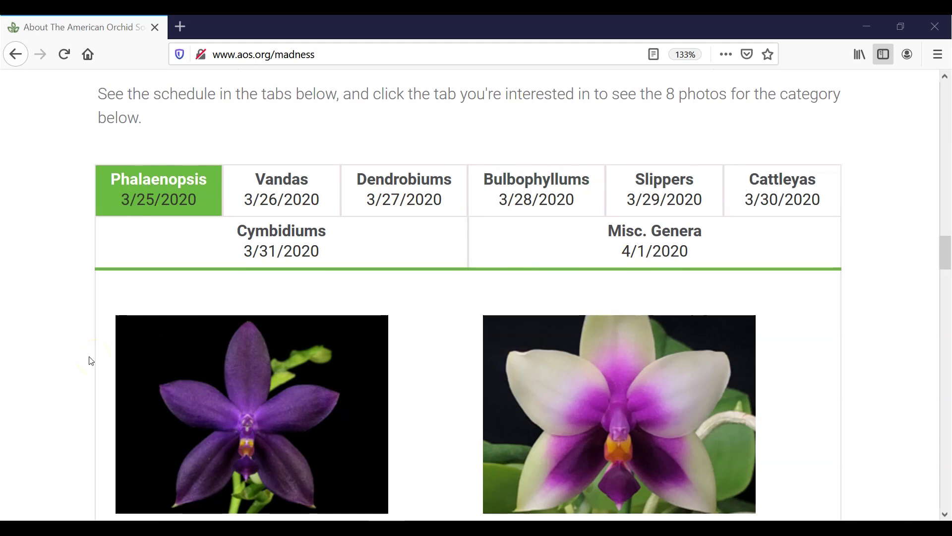
scroll(87, 357, "down", 2)
scroll(82, 354, "down", 2)
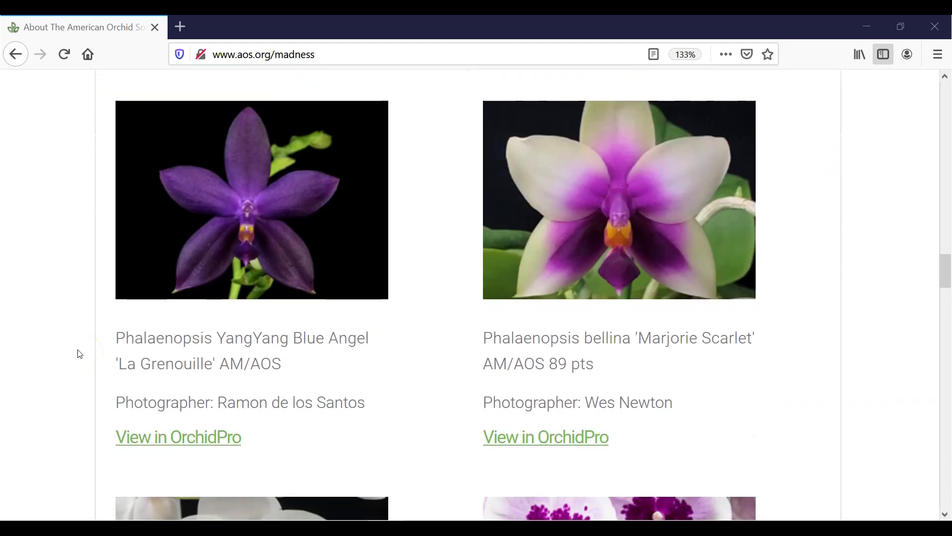
scroll(78, 354, "up", 4)
Show the Phalaenopsis category photos with the YangYang Blue Angel and bellina 'Marjorie Scarlet' captions
left_click(136, 208)
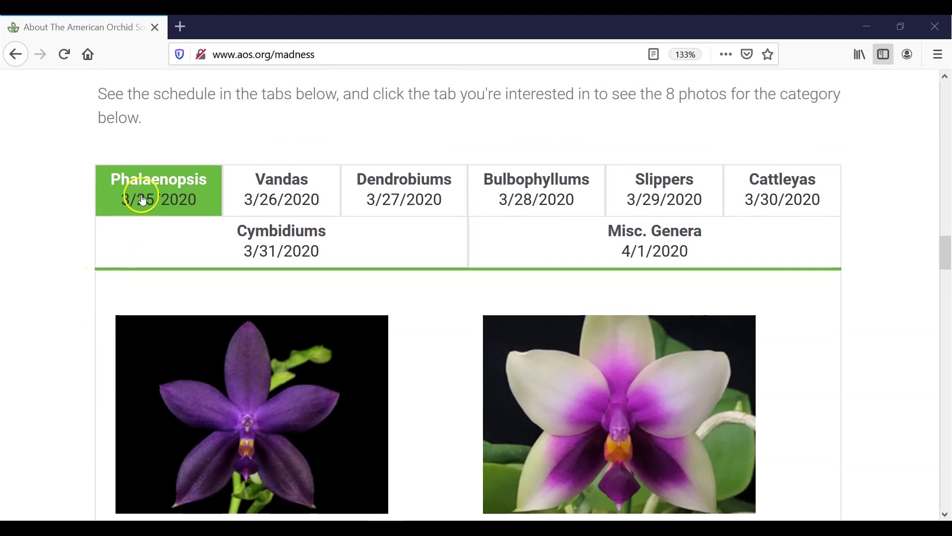
scroll(134, 201, "down", 4)
scroll(122, 208, "up", 1)
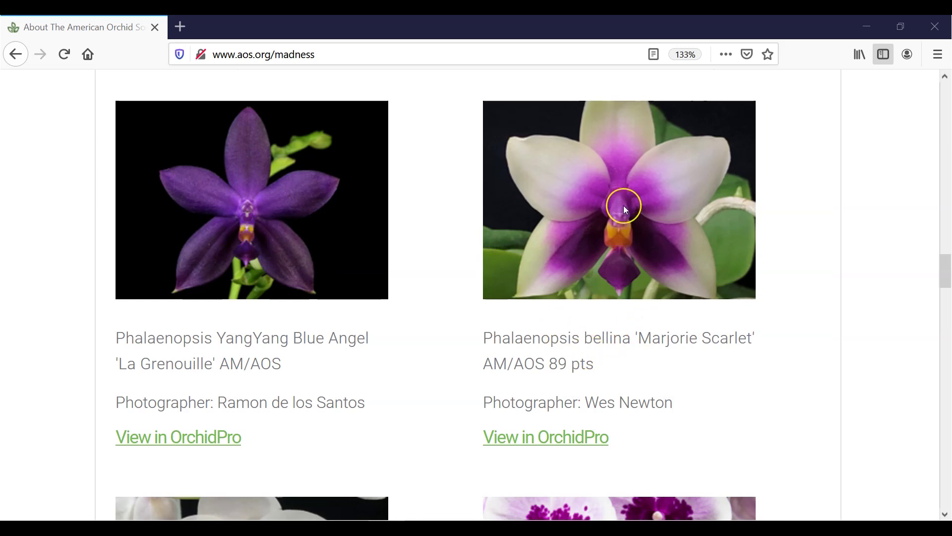
scroll(623, 205, "down", 2)
scroll(624, 205, "up", 2)
scroll(624, 245, "down", 2)
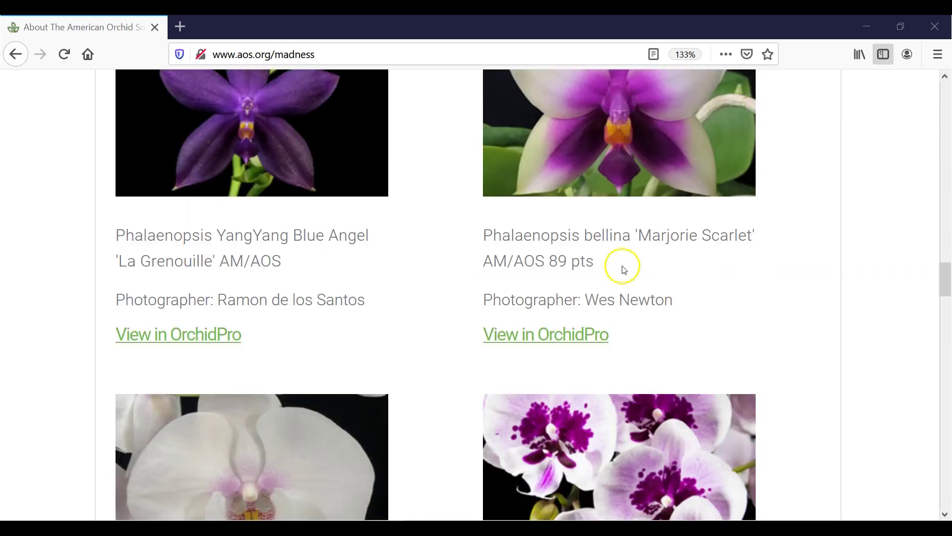
scroll(623, 270, "down", 3)
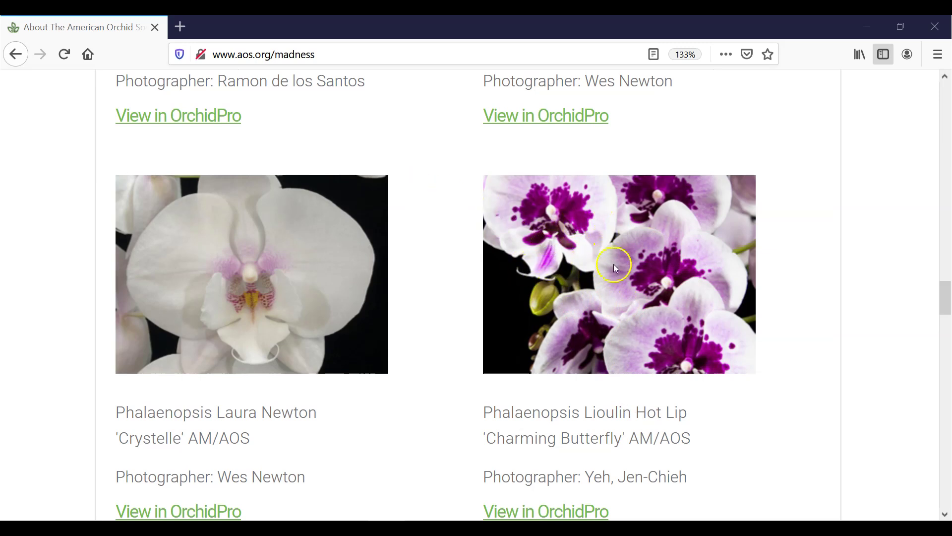
scroll(592, 296, "down", 10)
scroll(219, 276, "up", 2)
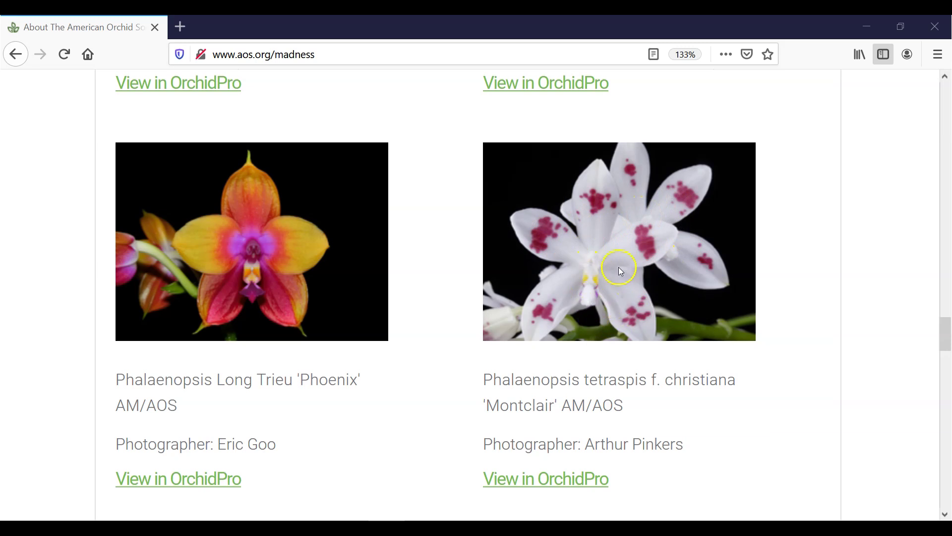
scroll(623, 254, "down", 3)
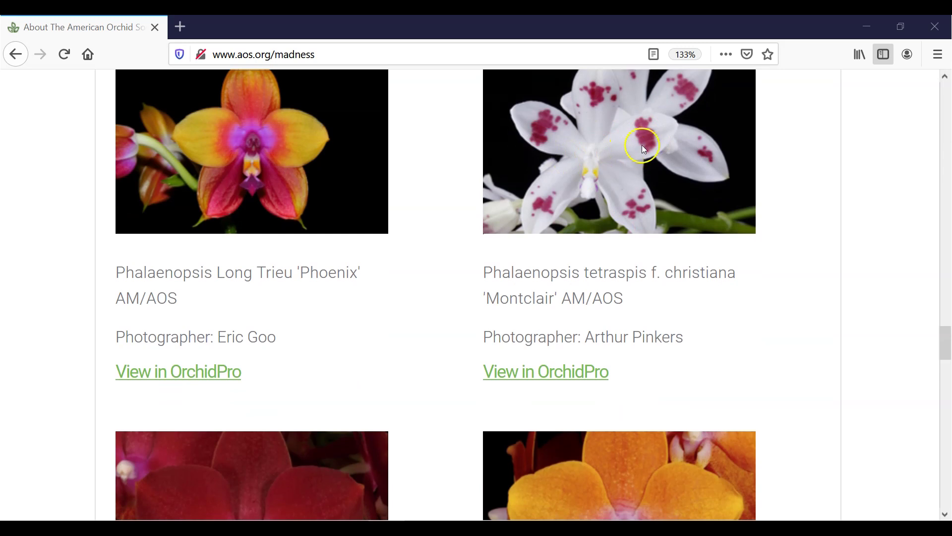
scroll(581, 194, "down", 5)
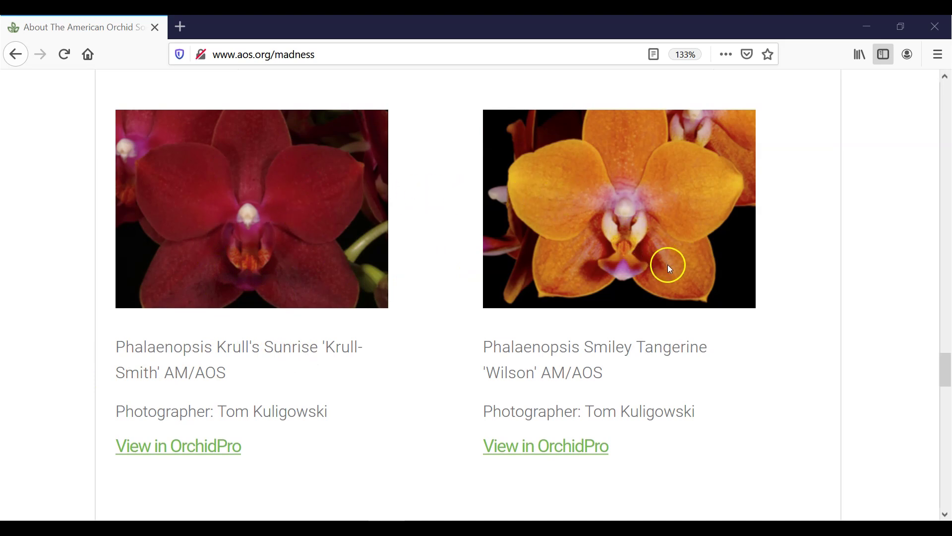
scroll(559, 210, "down", 3)
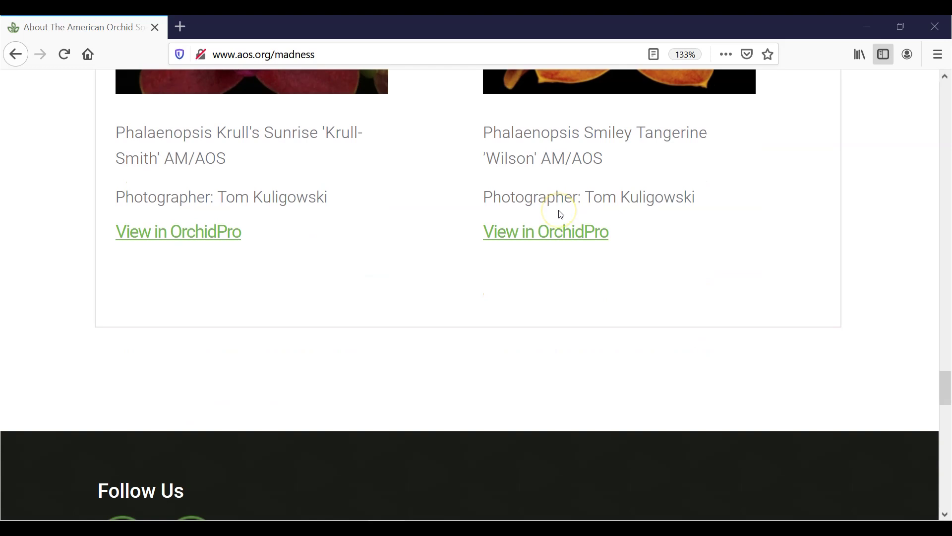
scroll(559, 212, "up", 6)
scroll(555, 222, "up", 5)
scroll(555, 222, "down", 2)
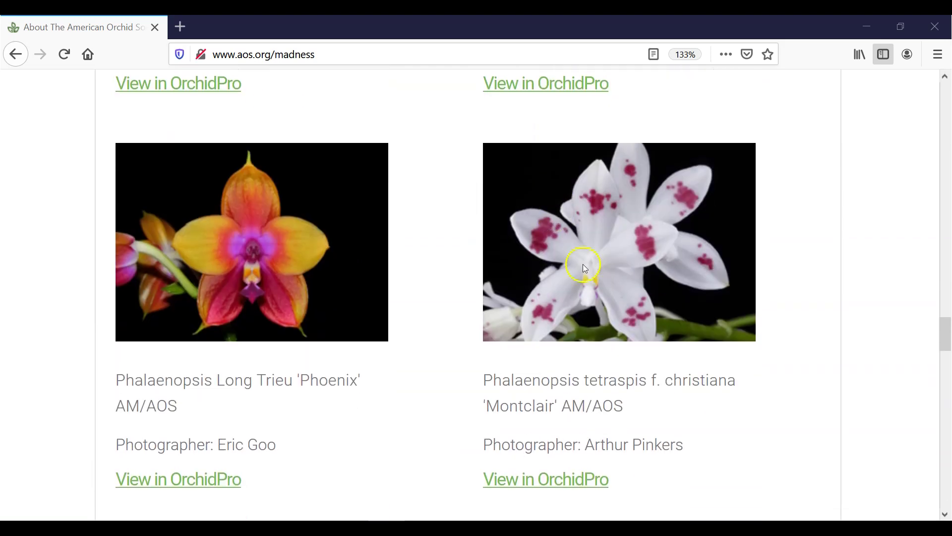